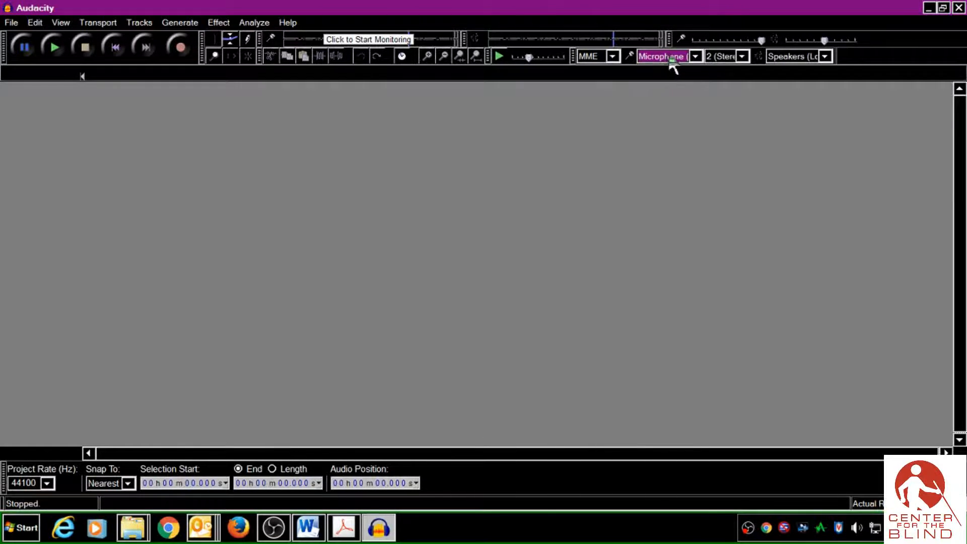
# Configure the audio devices with the Logitech microphone, 1 (Mono) recording channel and the Logitech speakers for playback.
pyautogui.click(695, 57)
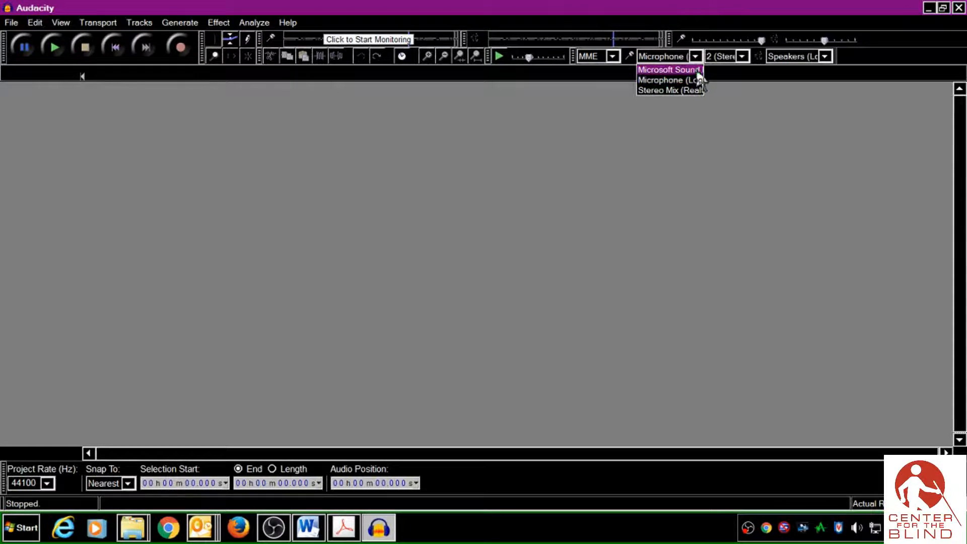
pyautogui.click(671, 82)
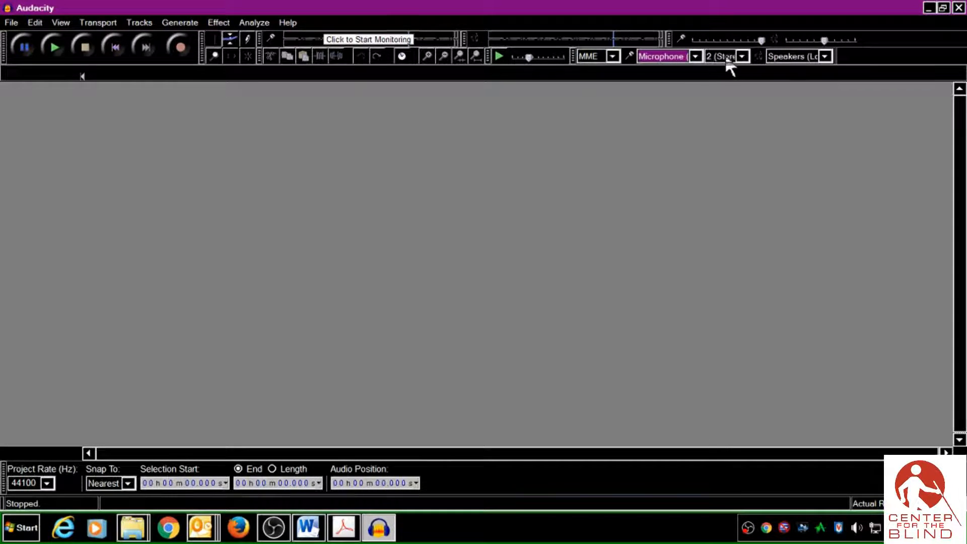
pyautogui.click(747, 61)
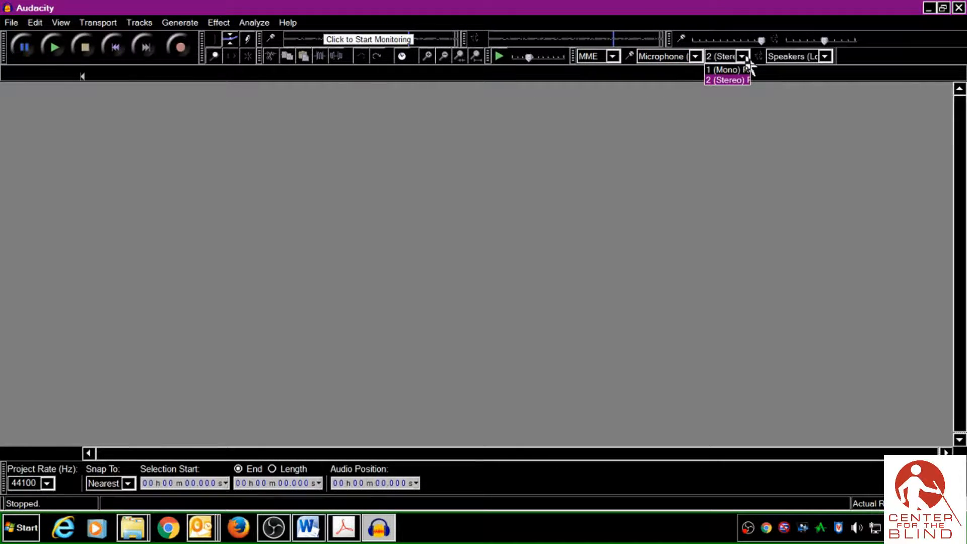
pyautogui.click(728, 70)
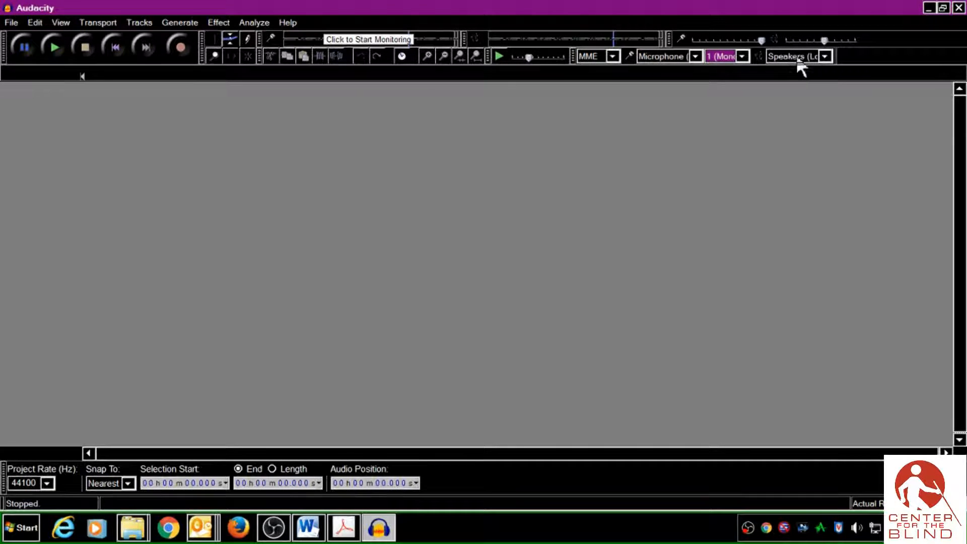
pyautogui.click(826, 56)
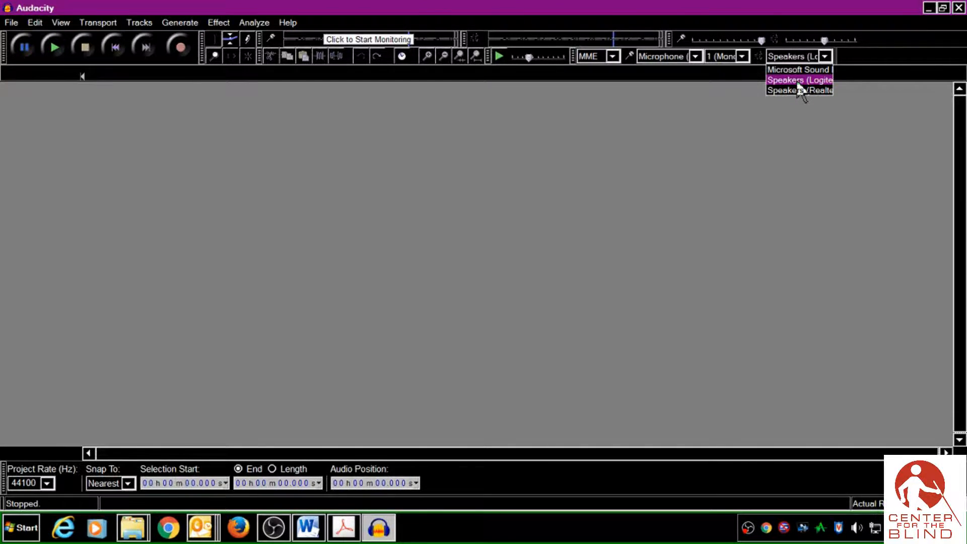
pyautogui.click(798, 82)
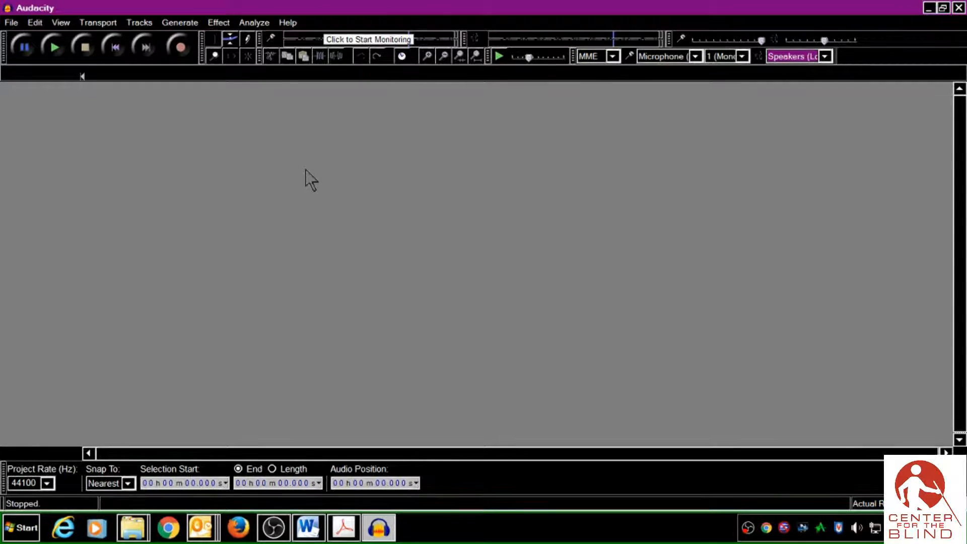
# Record a short microphone test take and remove its track from the project.
pyautogui.click(182, 45)
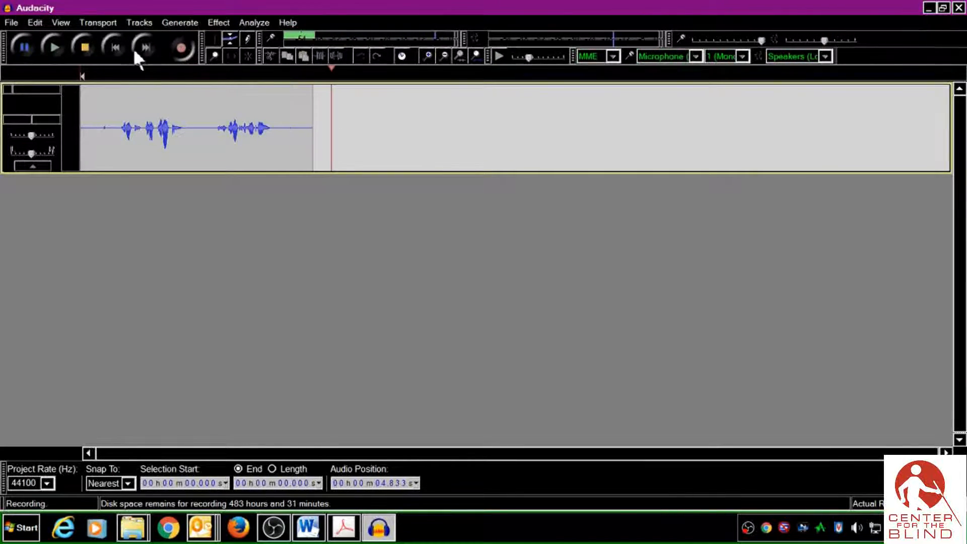
pyautogui.click(87, 45)
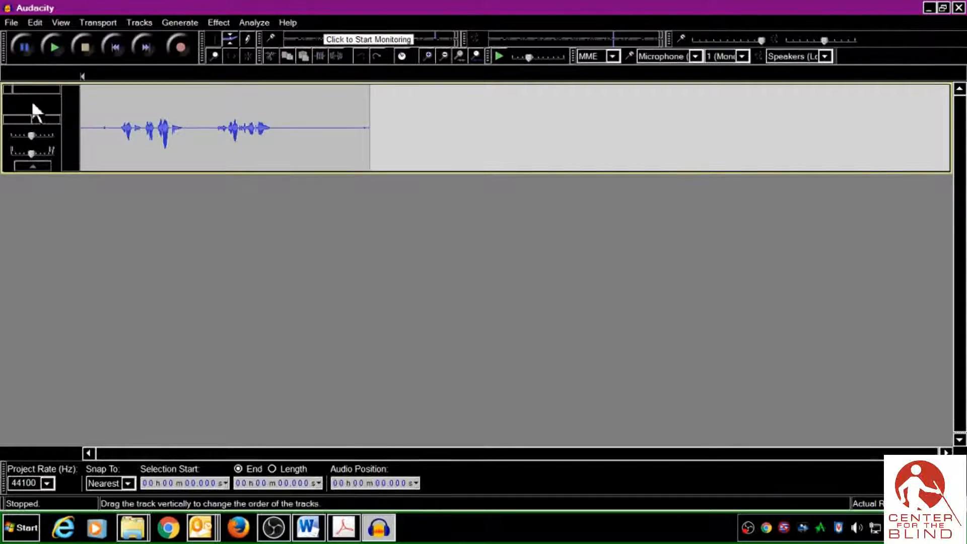
pyautogui.click(6, 90)
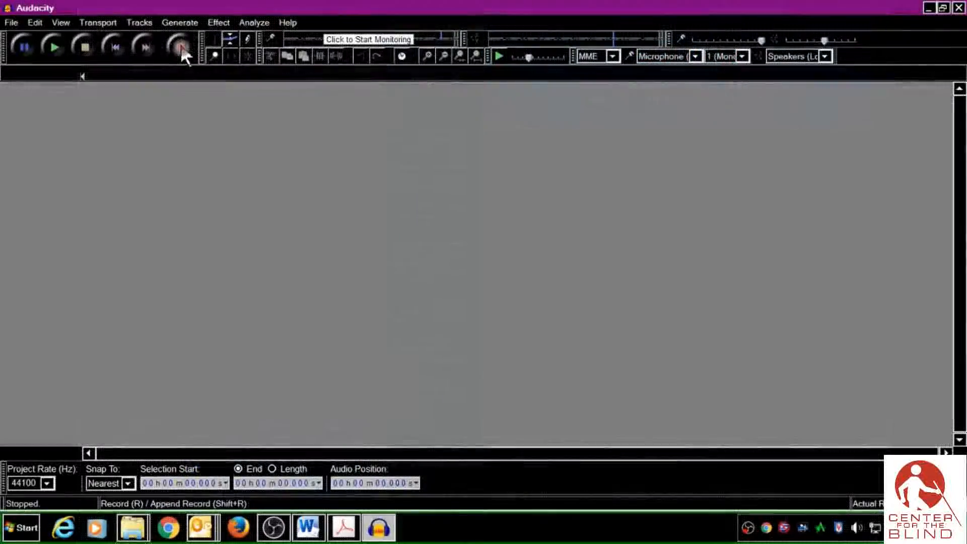
# Start recording a new track and switch to Word for the text to read aloud.
pyautogui.click(180, 47)
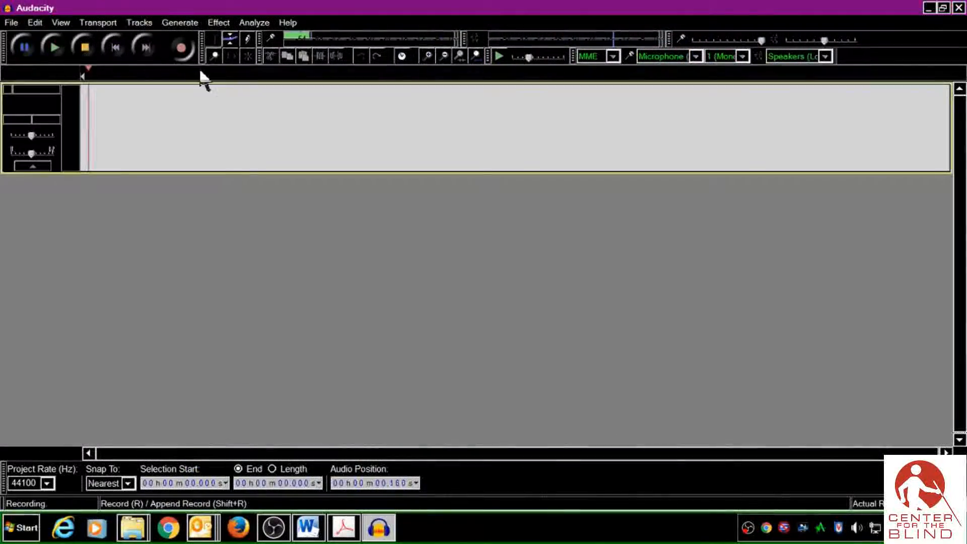
pyautogui.click(308, 527)
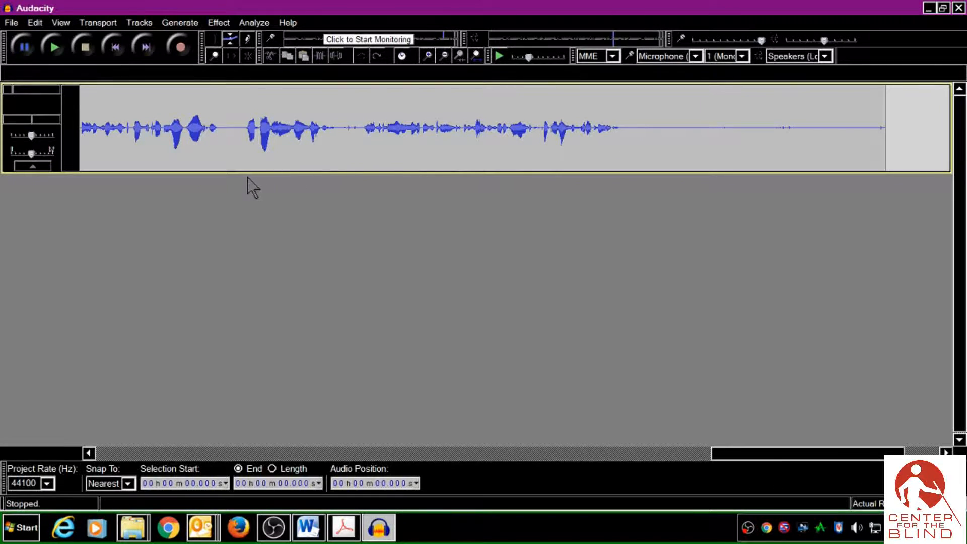
# Play the recording from the beginning, and delete the silence in its first 4.795 seconds.
pyautogui.click(114, 48)
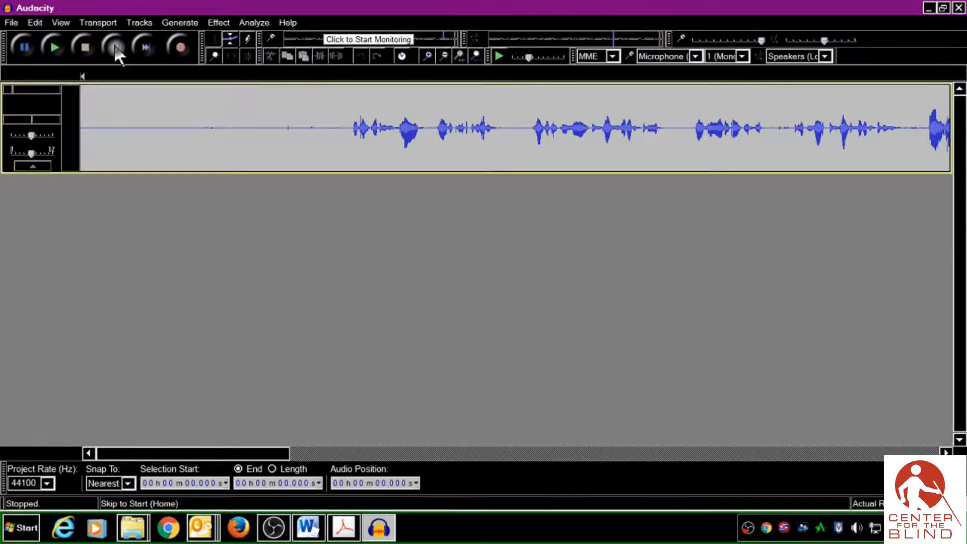
pyautogui.click(56, 47)
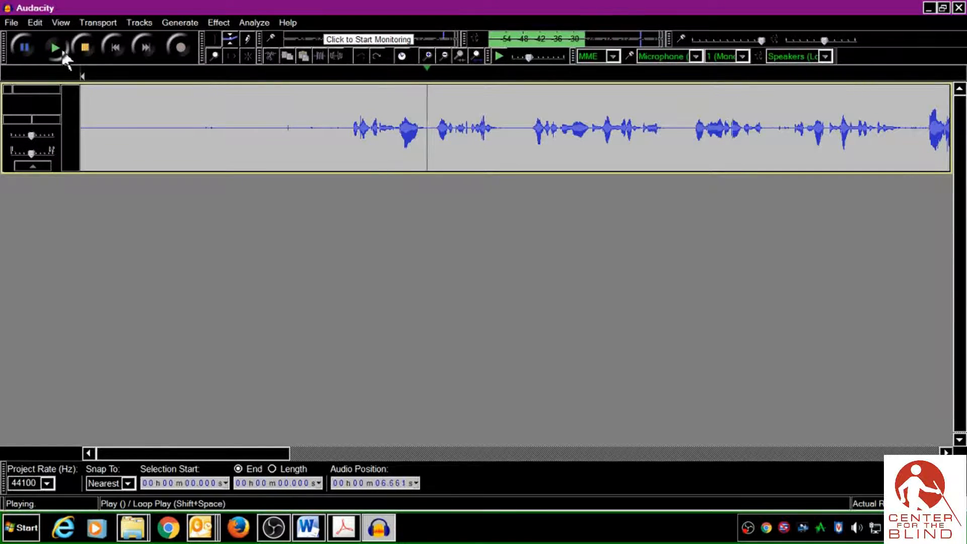
pyautogui.click(82, 49)
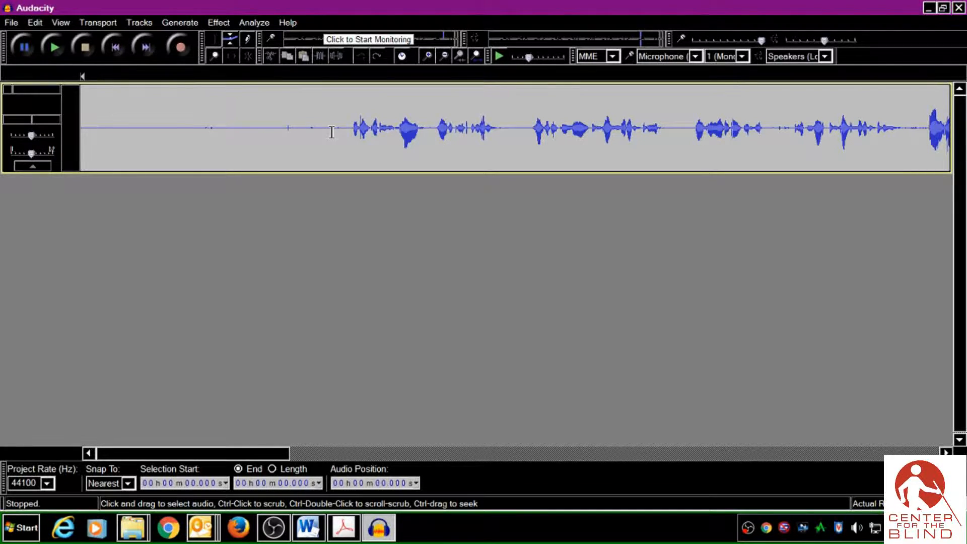
pyautogui.moveTo(331, 132); pyautogui.dragTo(38, 157)
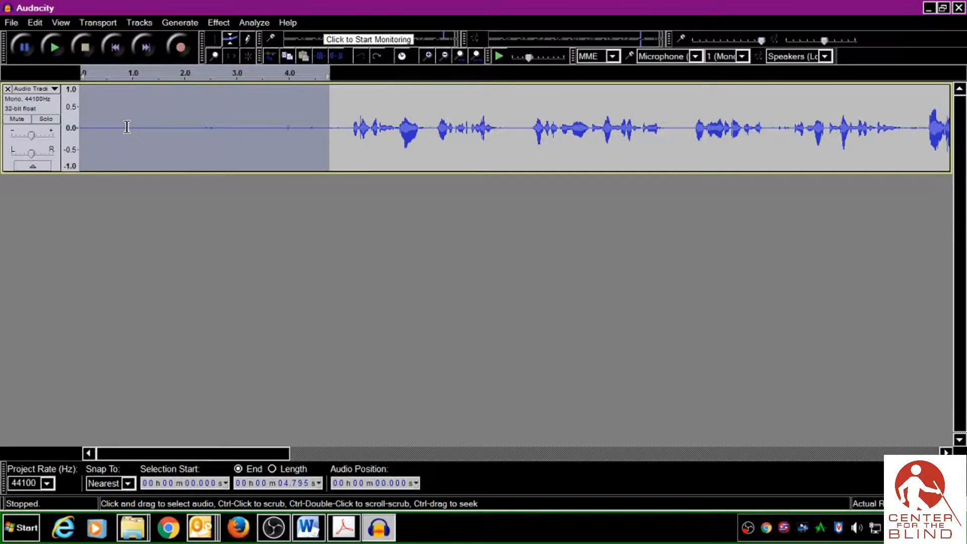
pyautogui.press('Delete')
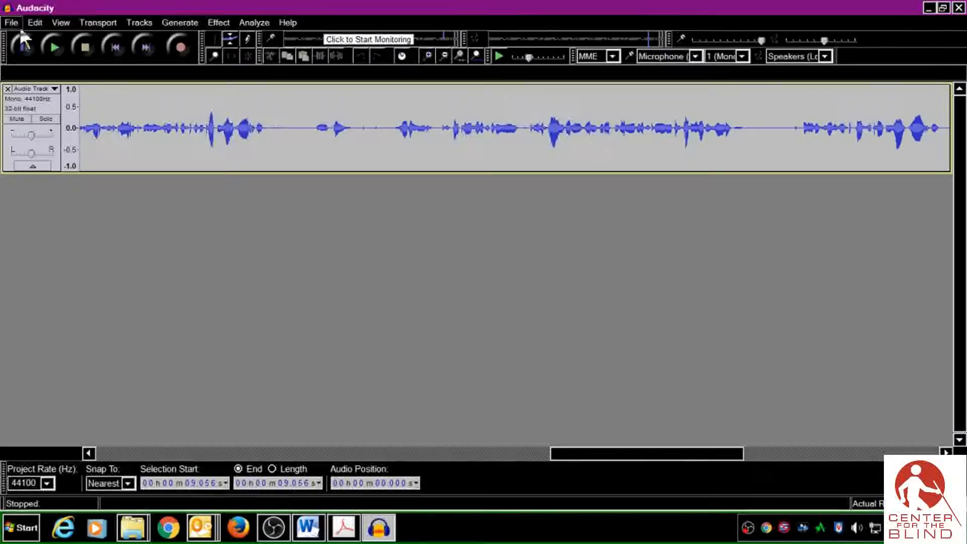
# Start saving the project under a new name and choose the ASG Spring 2017 folder inside Projects on the Desktop.
pyautogui.click(12, 23)
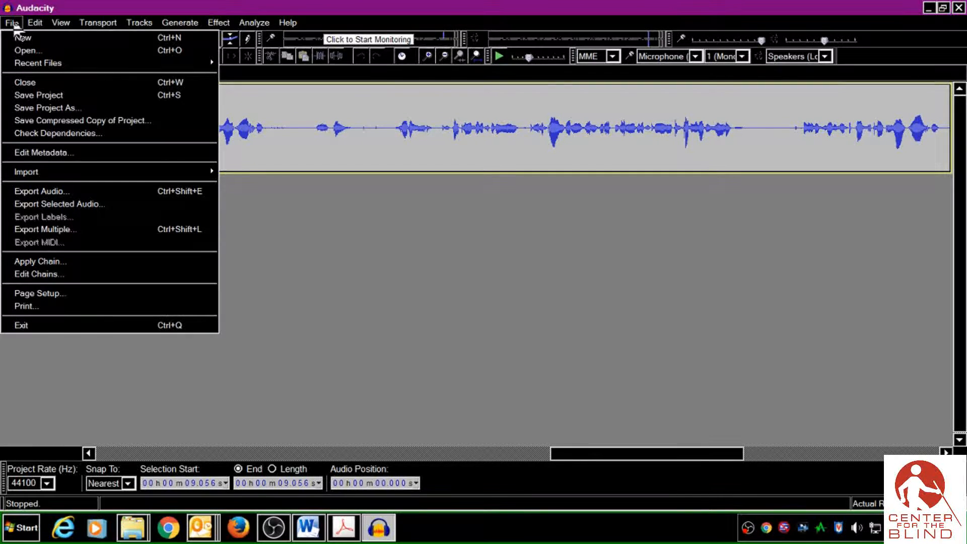
pyautogui.click(55, 108)
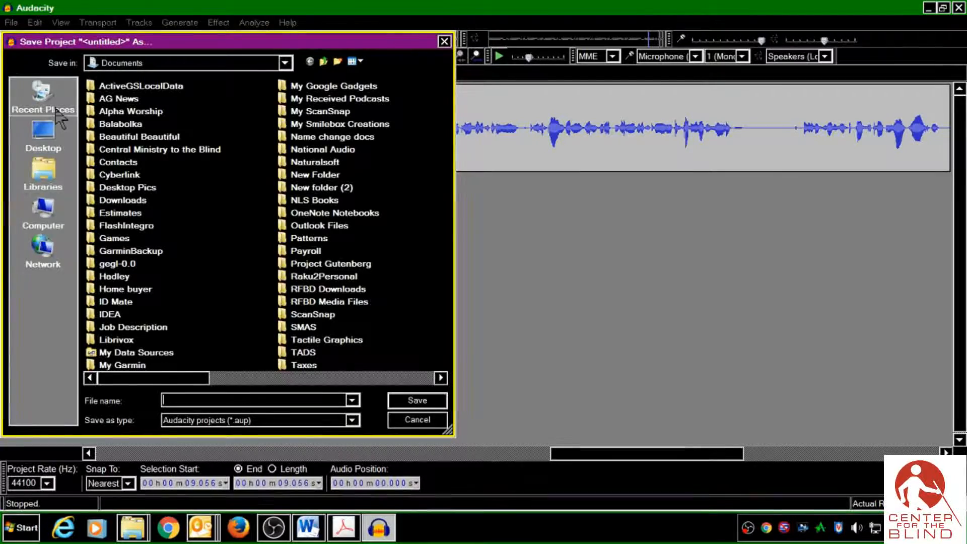
pyautogui.click(269, 58)
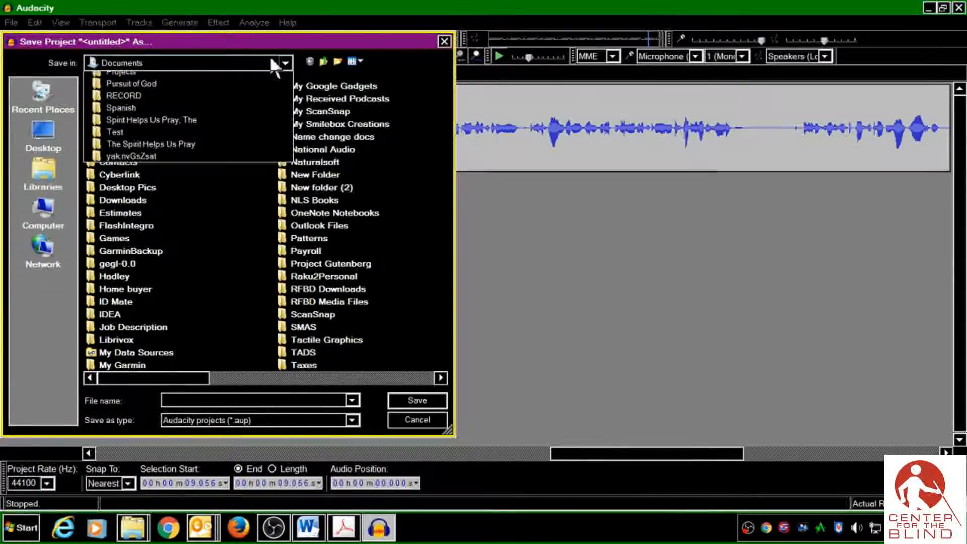
pyautogui.click(192, 90)
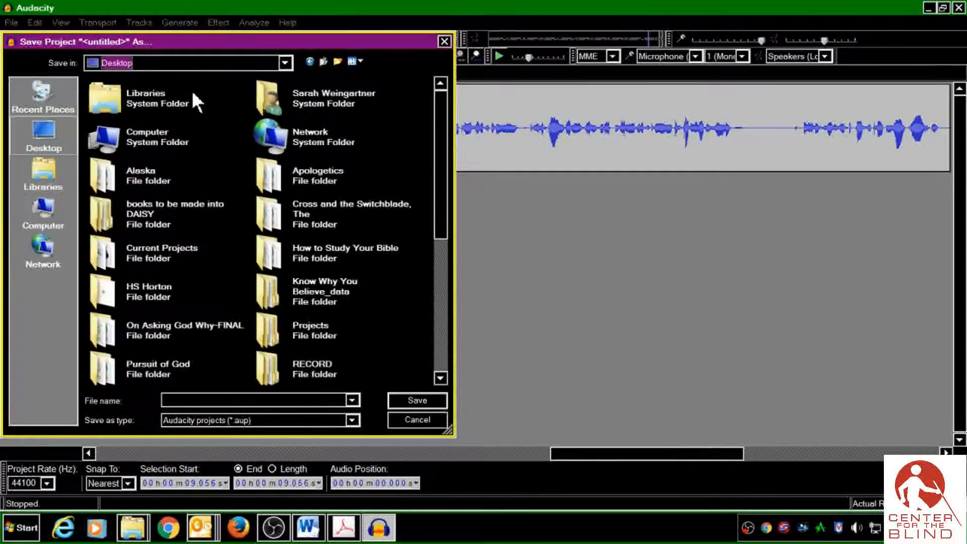
pyautogui.click(217, 103)
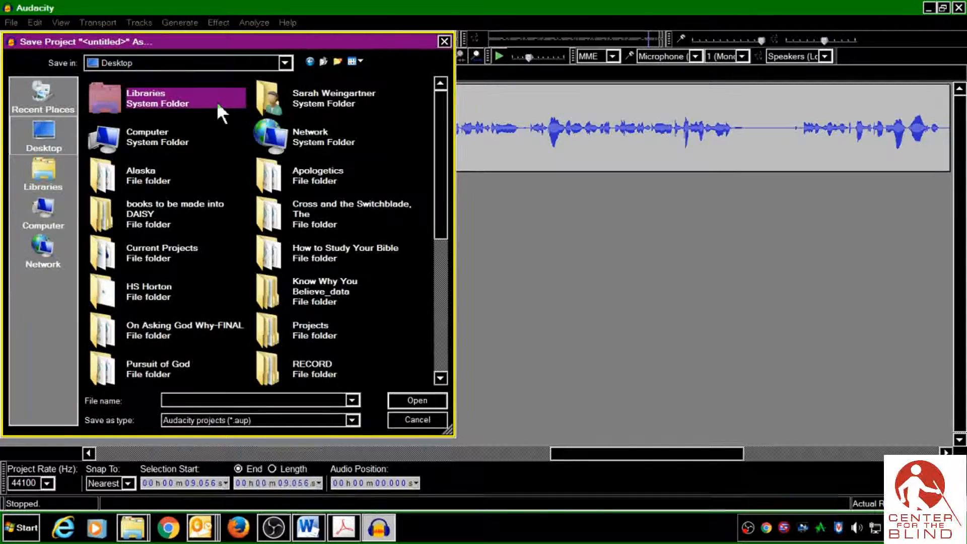
pyautogui.press('p')
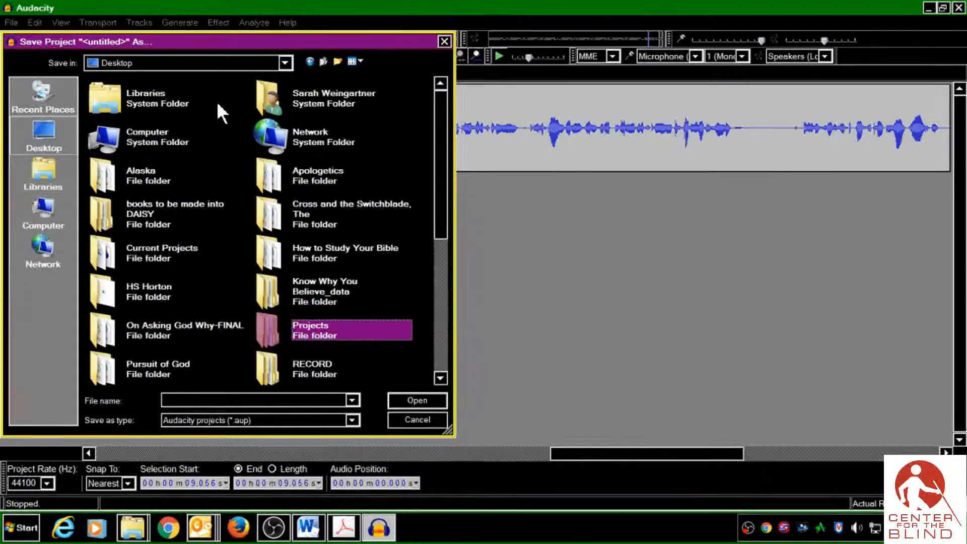
pyautogui.press('Return')
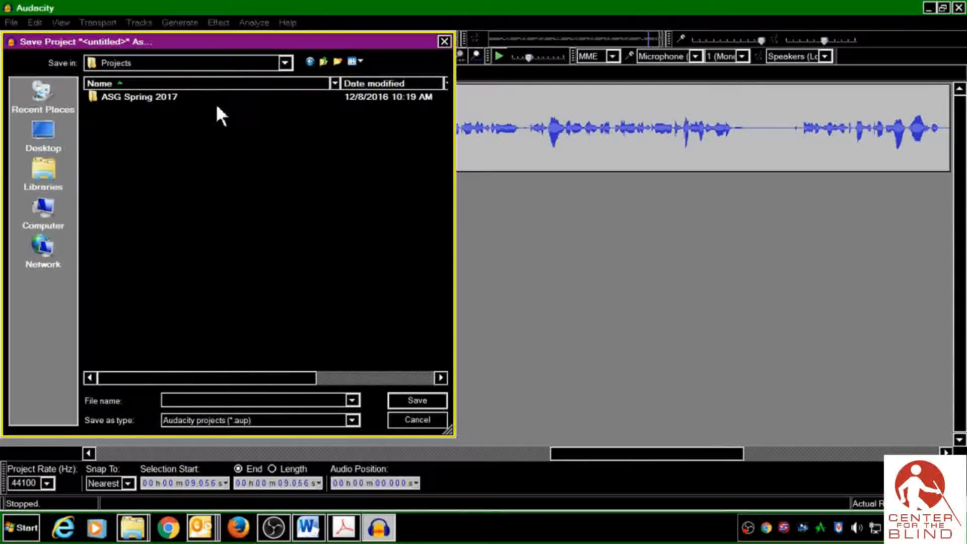
pyautogui.doubleClick(134, 99)
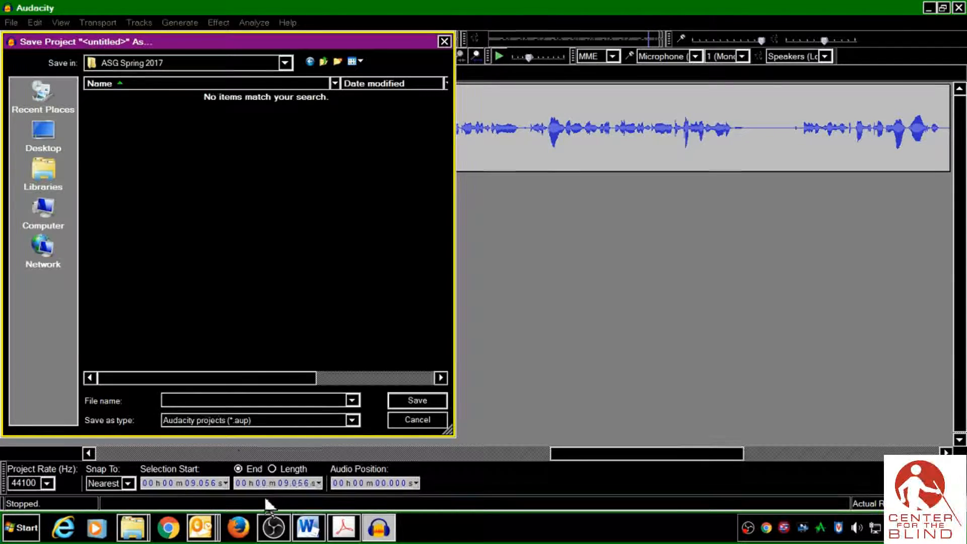
# Save the project as ASG Spring 2017, and open the ASG Spring 2017 folder in Windows Explorer to view its files.
pyautogui.click(203, 401)
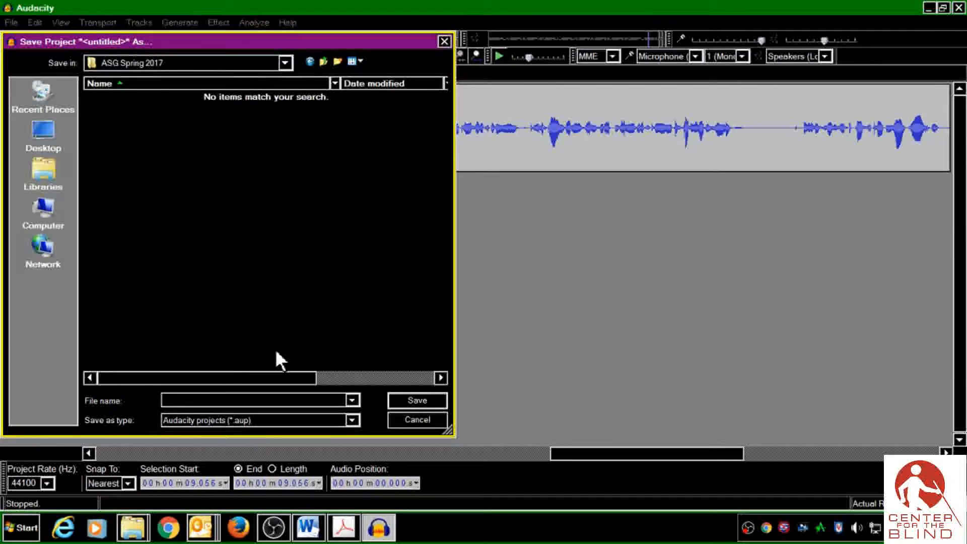
pyautogui.write('ASG')
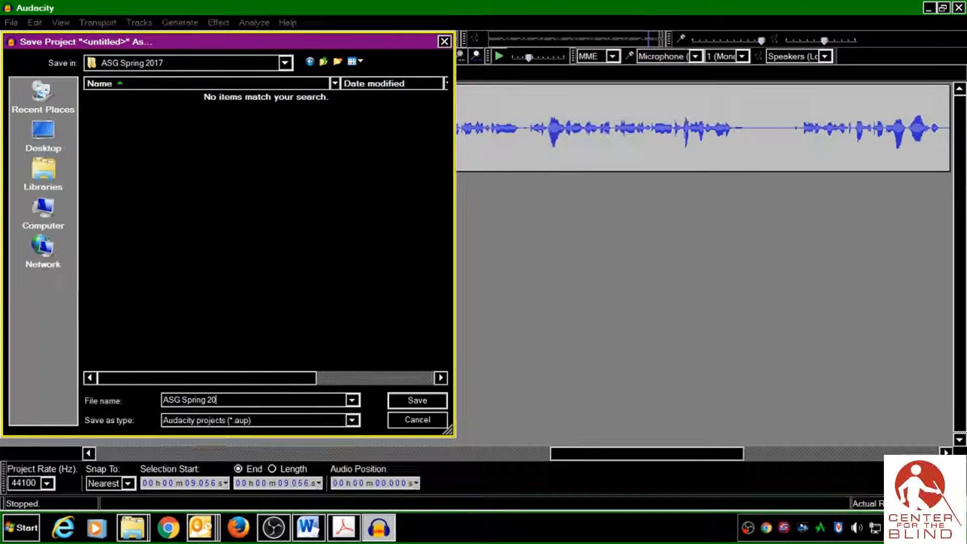
pyautogui.write('Spring 201')
pyautogui.write('7')
pyautogui.press('Return')
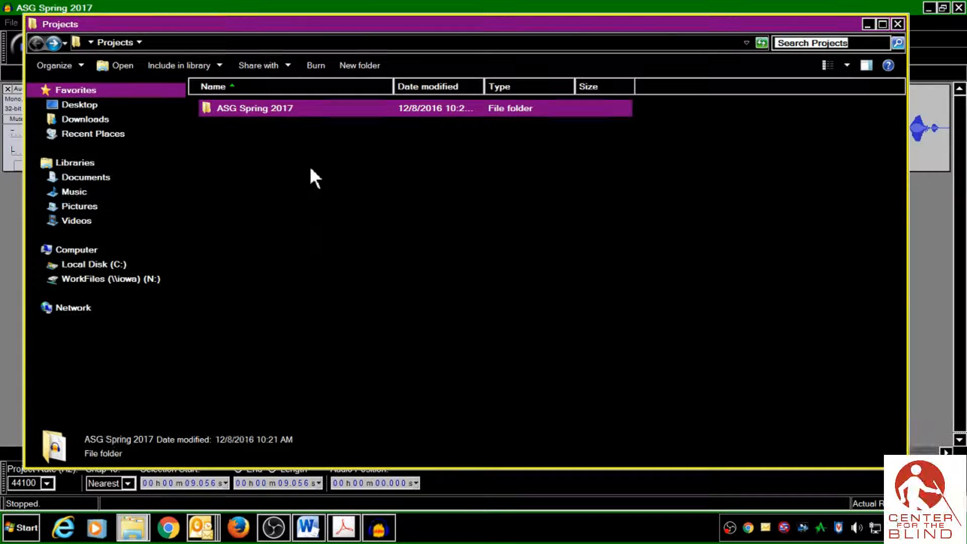
pyautogui.doubleClick(292, 108)
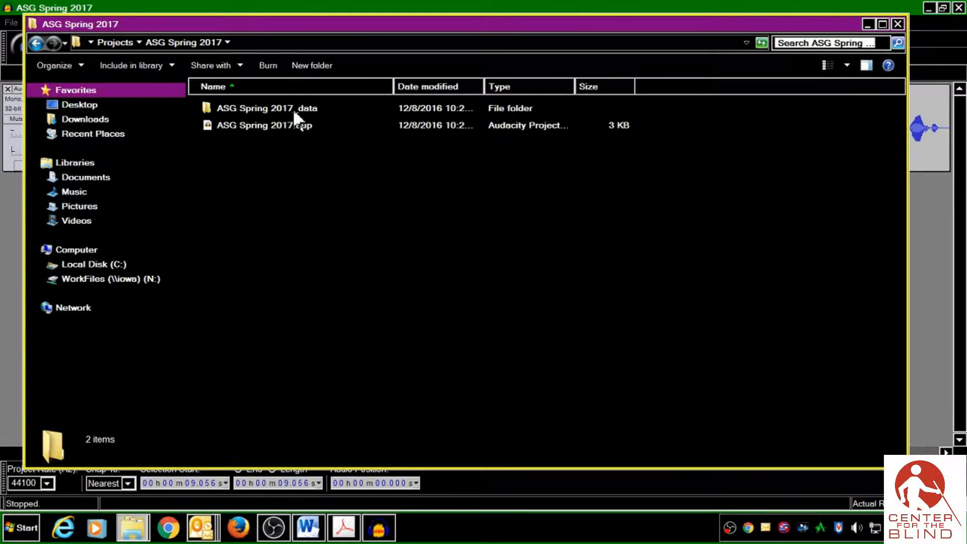